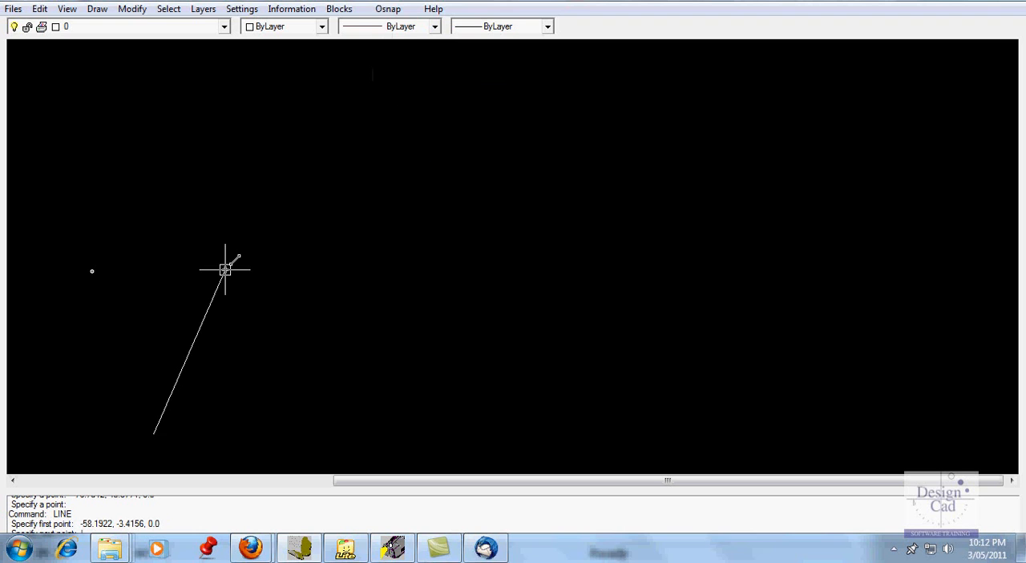
Finish the slanted line from about (-58.2, -3.4) with its upper end at about (-76.8, 45.6)
click(92, 271)
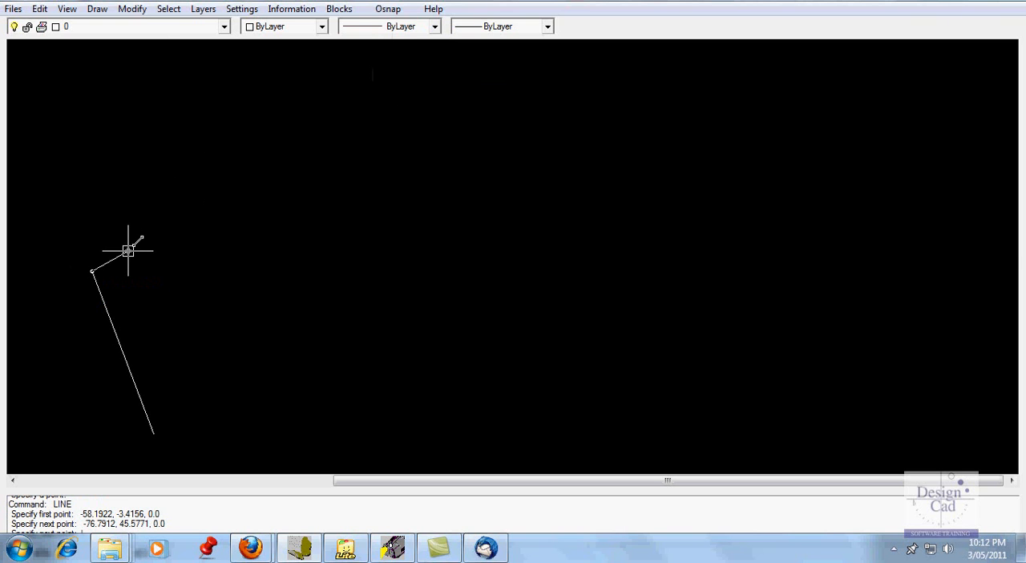
scroll(128, 251, up, 4)
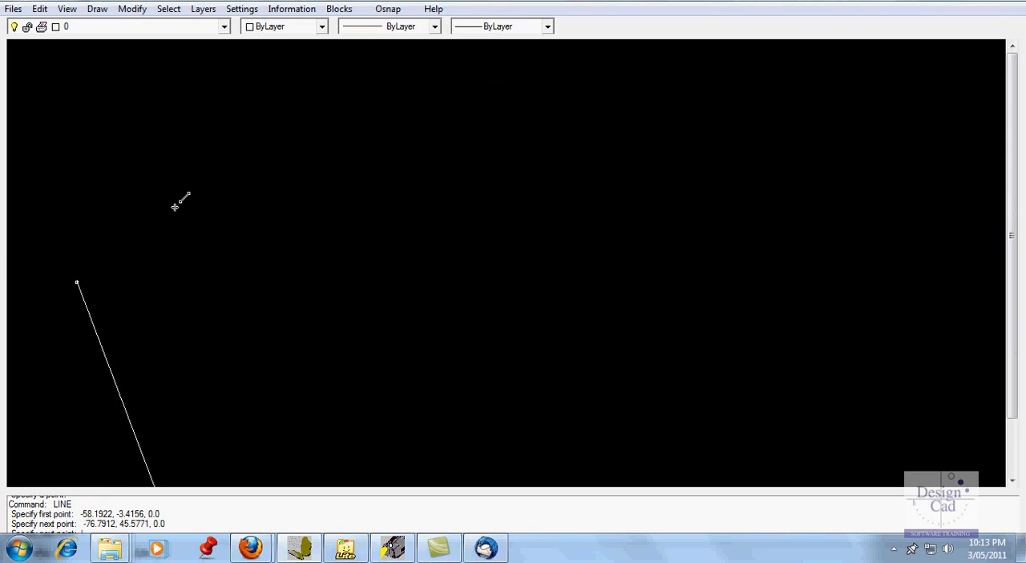
scroll(176, 204, down, 3)
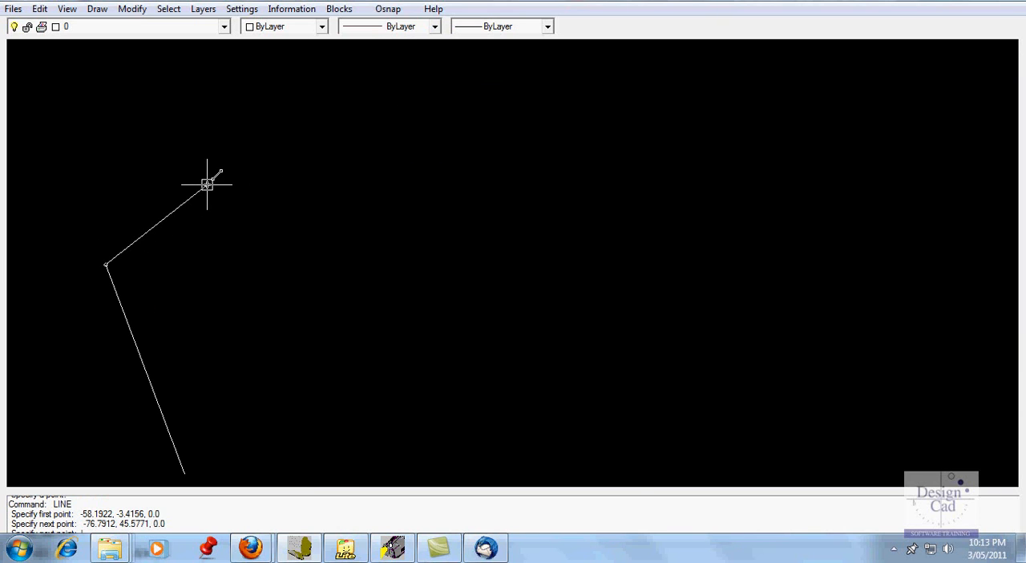
key(Return)
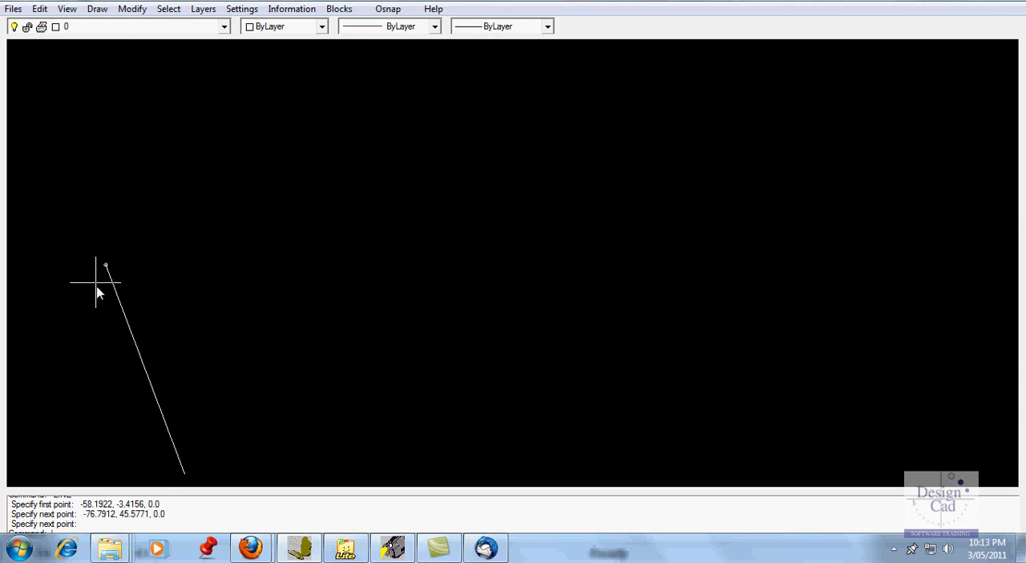
Draw a three-point arc above the line, from about (-58.4, 50.1) through (-51.4, 74.1), curving up towards the ellipse-free area beyond it
click(98, 9)
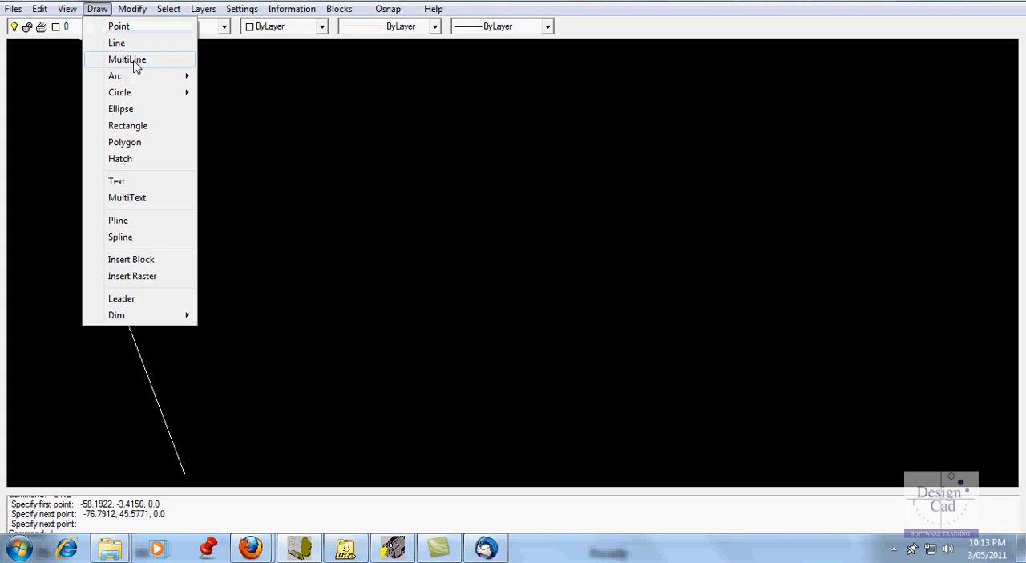
mouse_move(142, 78)
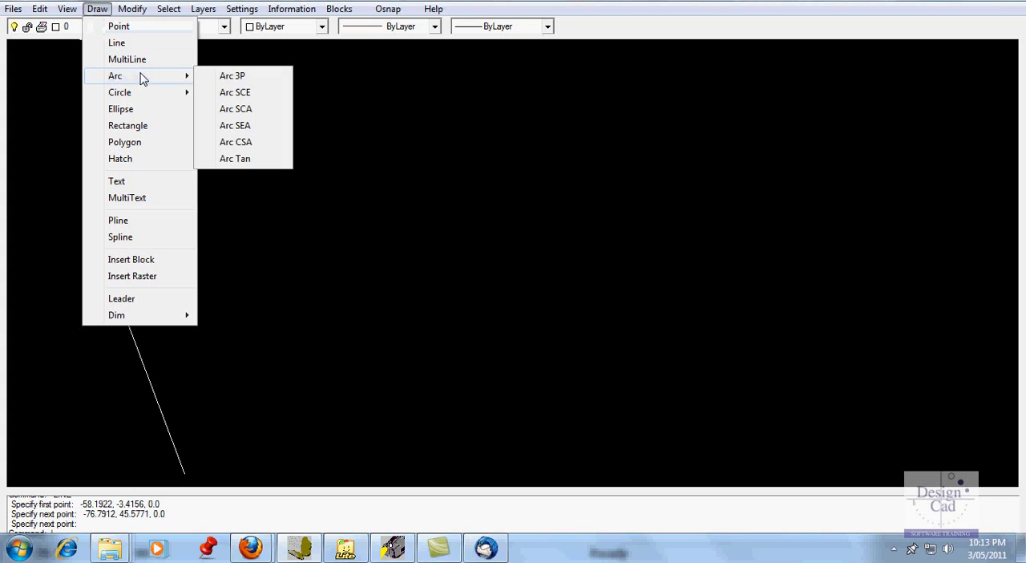
click(233, 78)
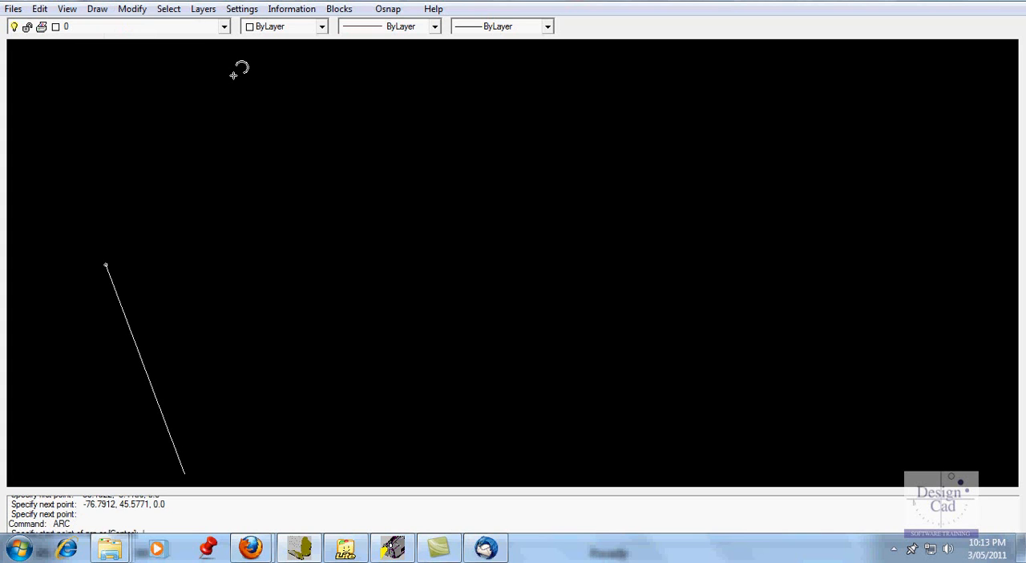
click(183, 245)
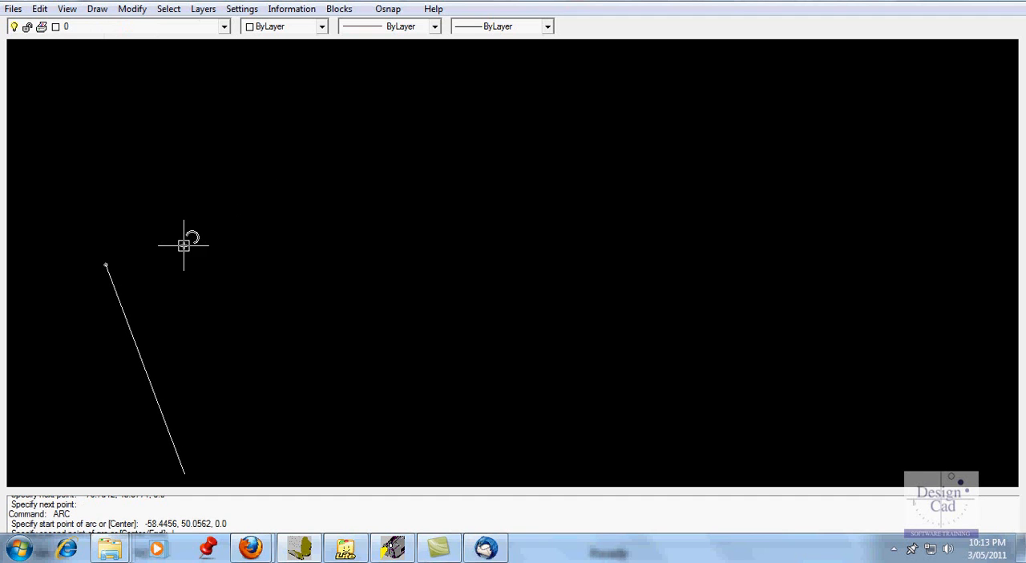
click(213, 143)
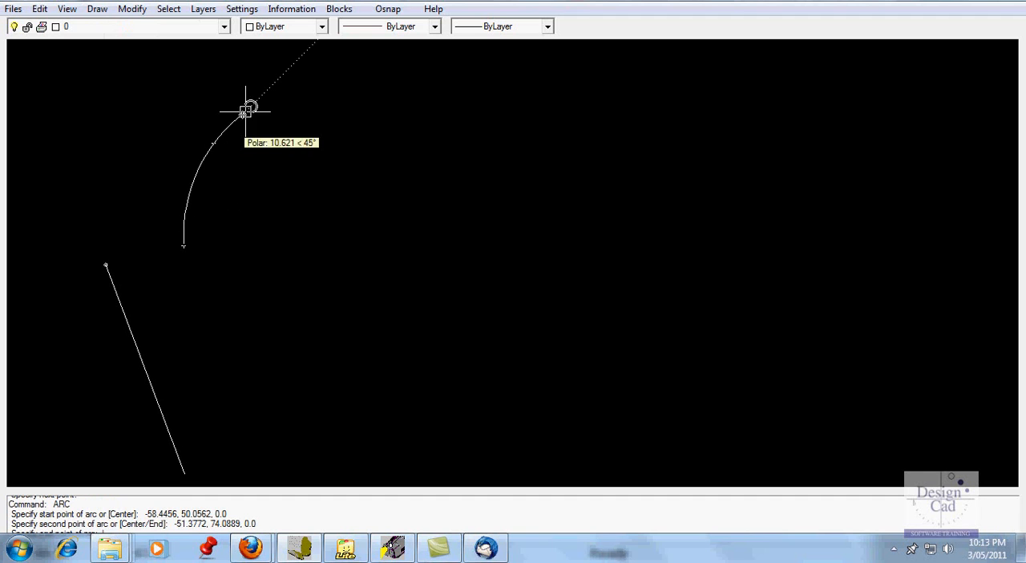
click(317, 98)
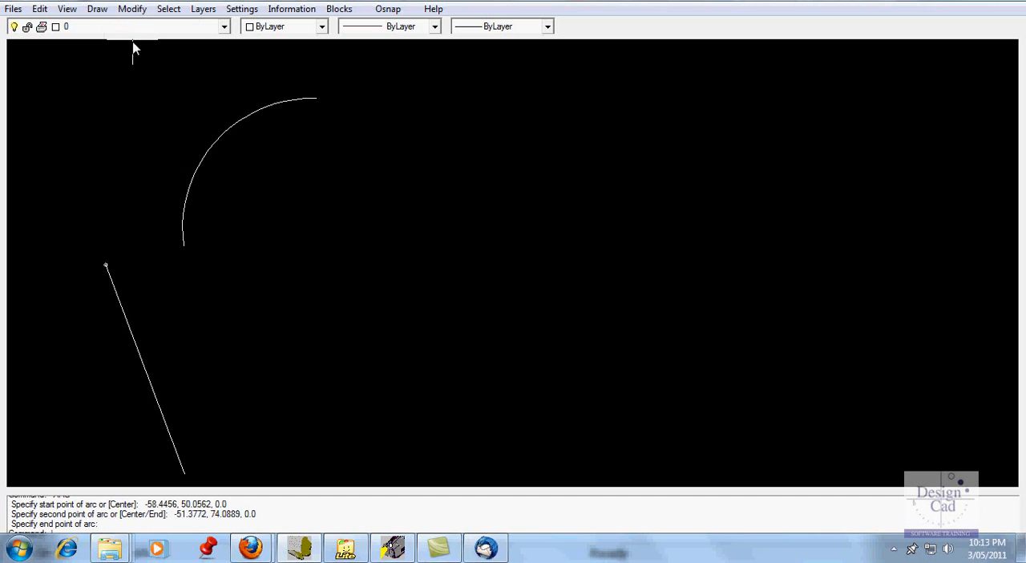
Draw a start-center-end arc starting at about (-32.5, 26.0), centered at (2.0, 26.0) and ending at (-9.5, 57.8)
click(98, 9)
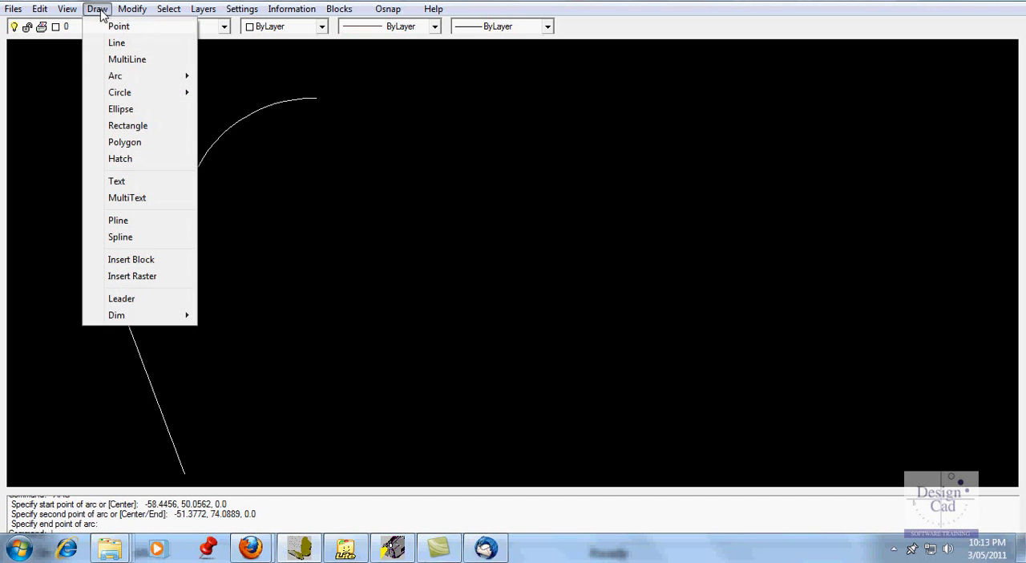
mouse_move(178, 79)
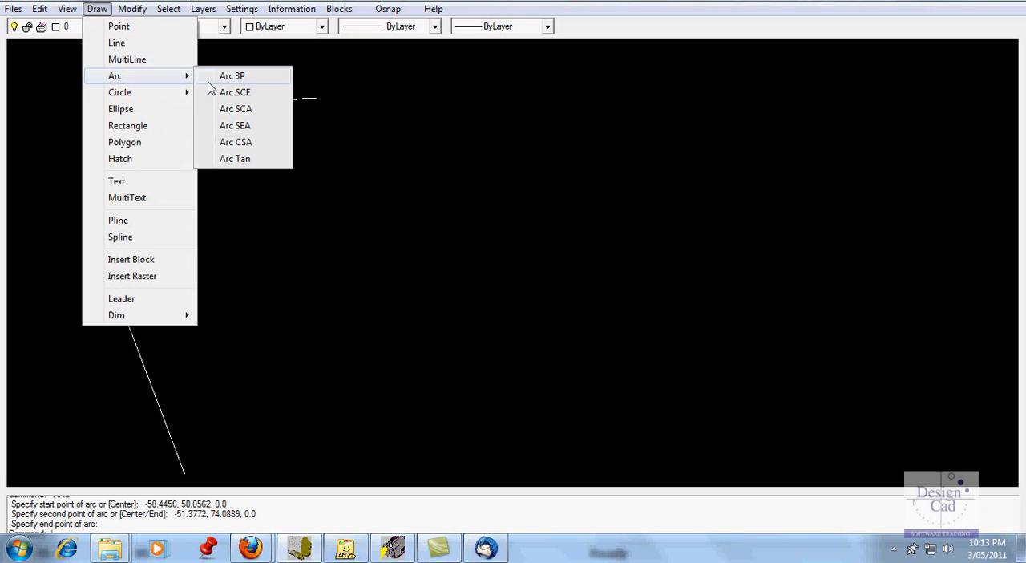
click(240, 96)
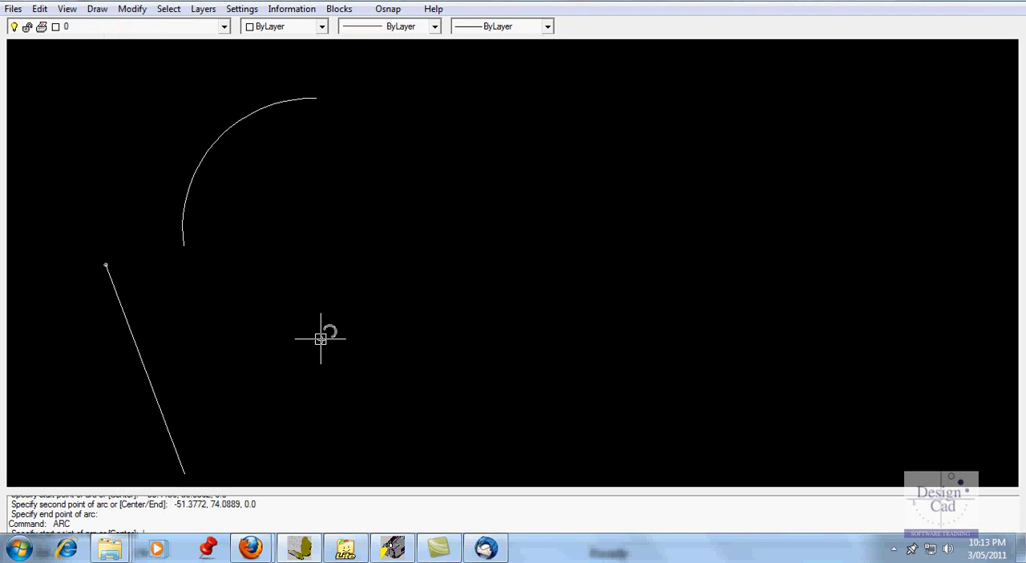
click(294, 347)
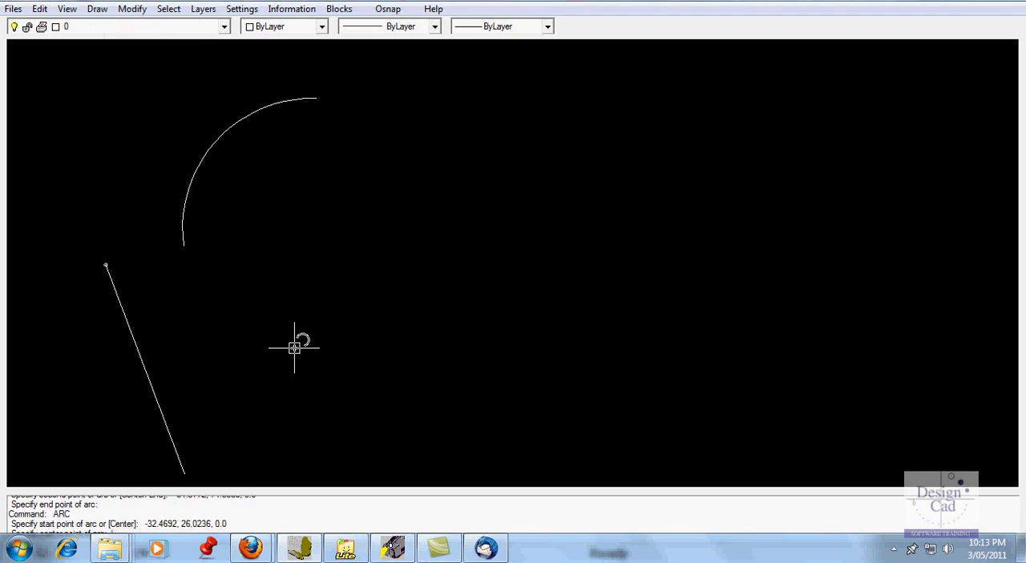
click(441, 347)
click(392, 212)
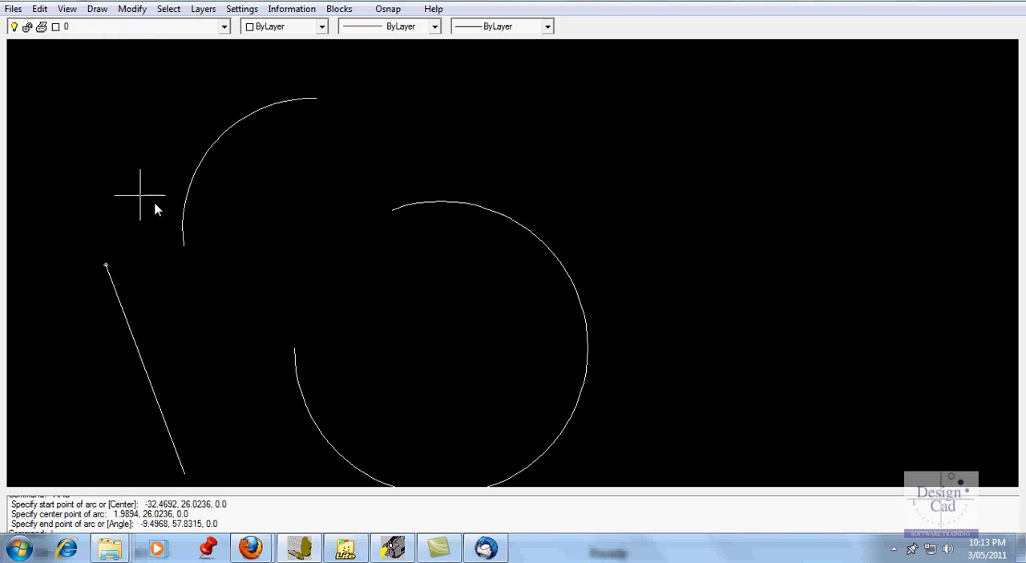
Draw a circle by diameter inside the large arc, centered at about (-13.5, 24.8) with a diameter of 30
click(97, 10)
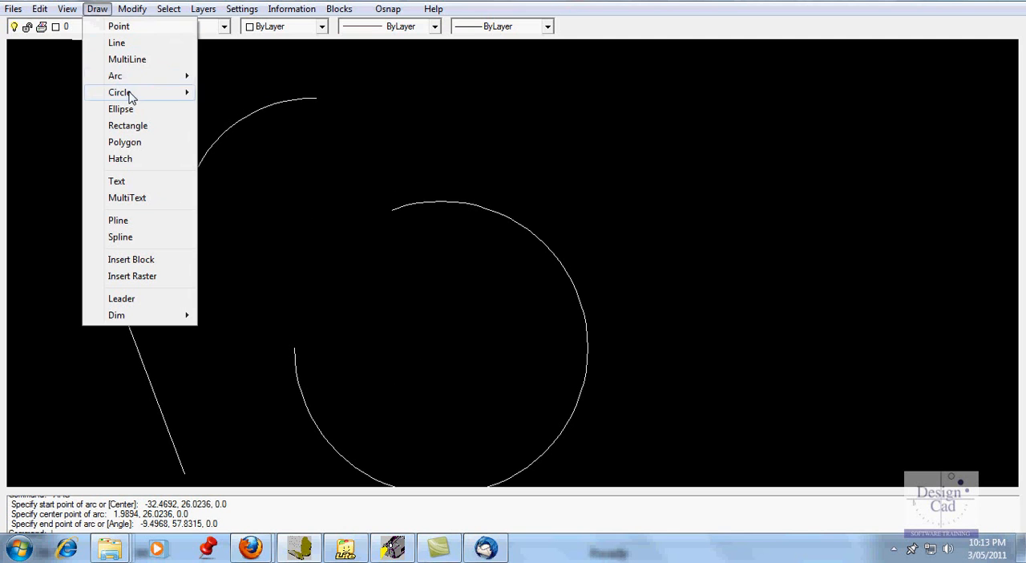
mouse_move(131, 92)
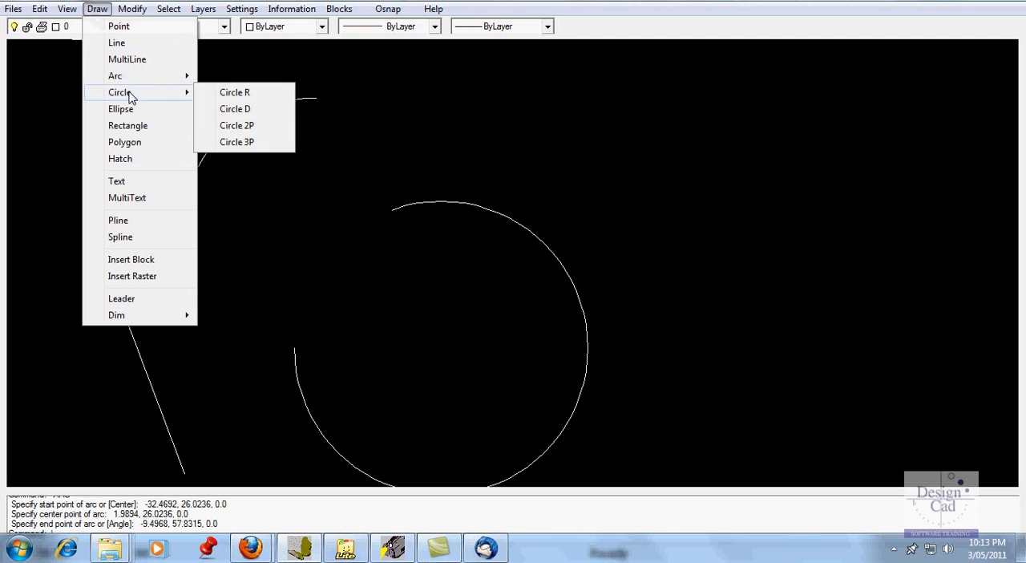
click(241, 109)
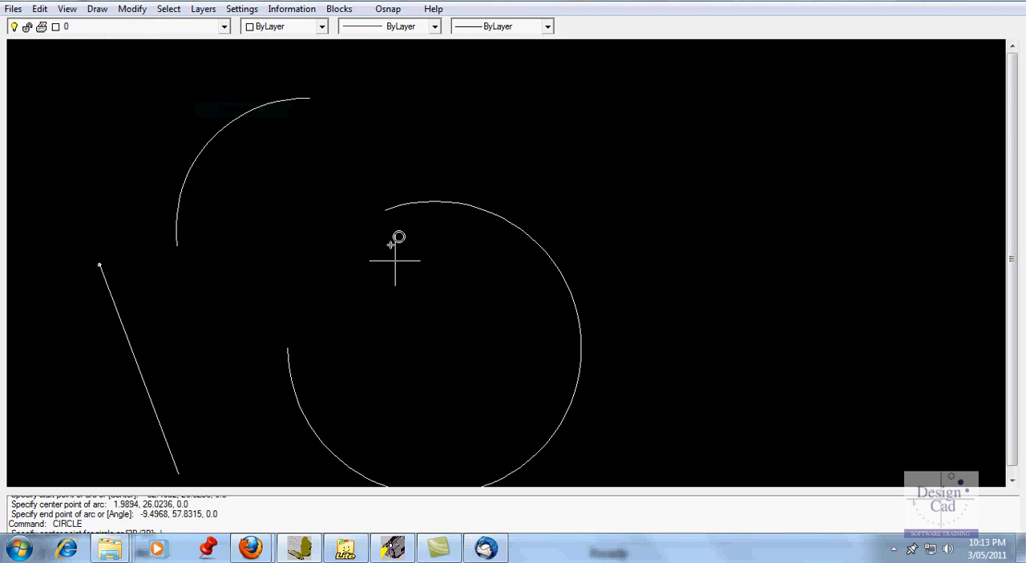
click(369, 353)
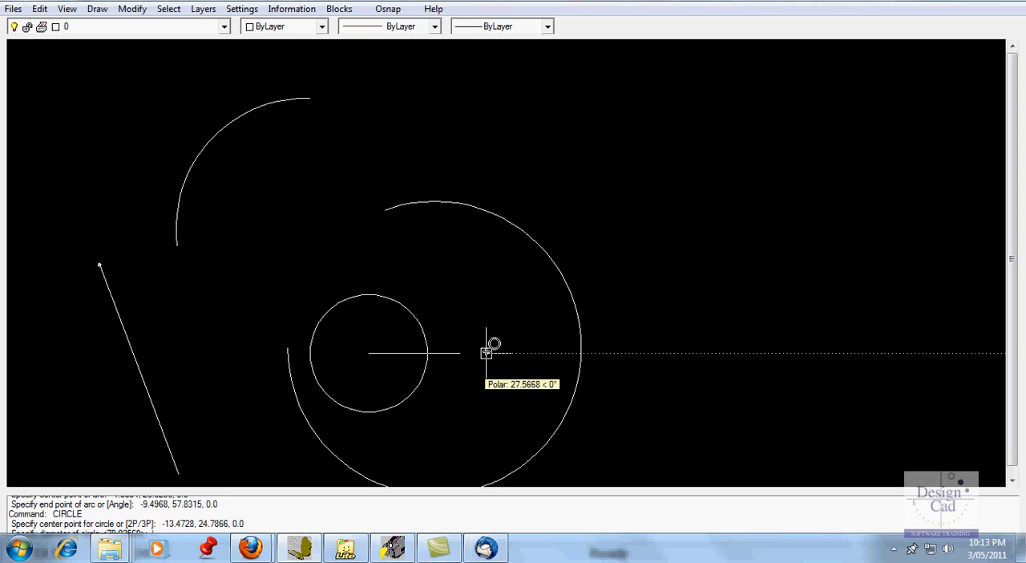
text(39)
key(Return)
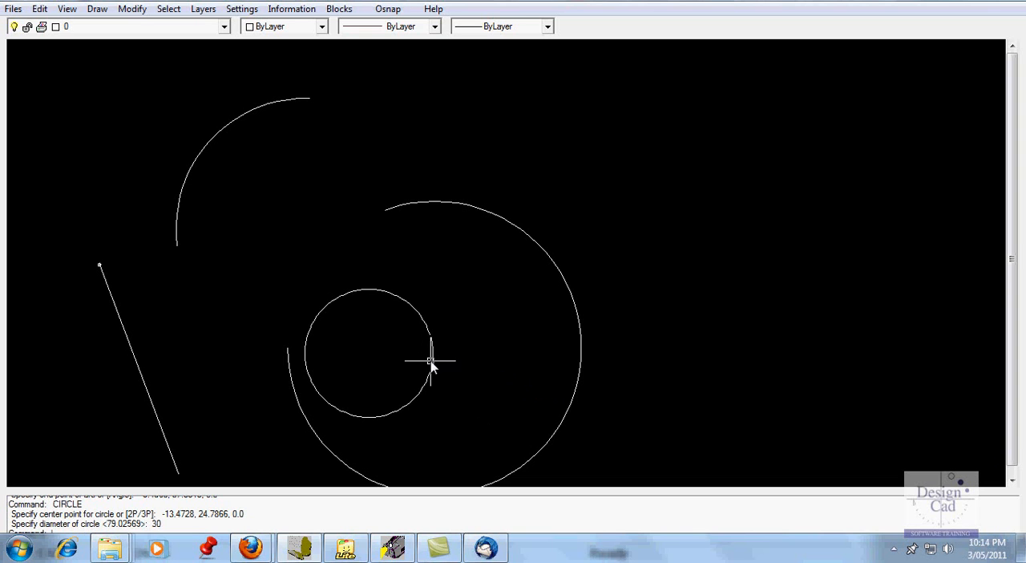
Set the circle's radius to 20 in its properties and deselect it
click(431, 363)
right_click(475, 338)
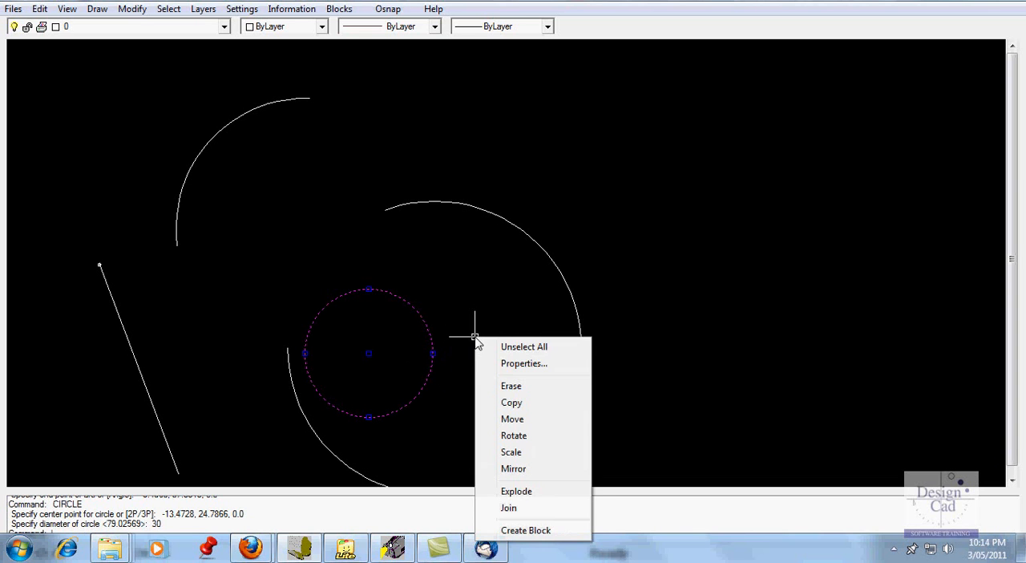
click(510, 365)
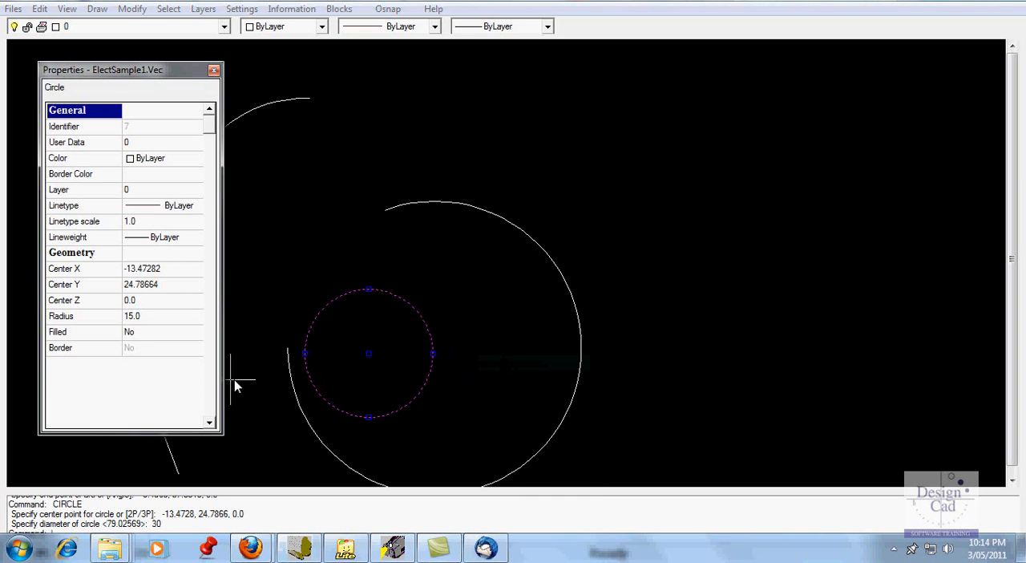
click(139, 319)
click(140, 318)
text(20)
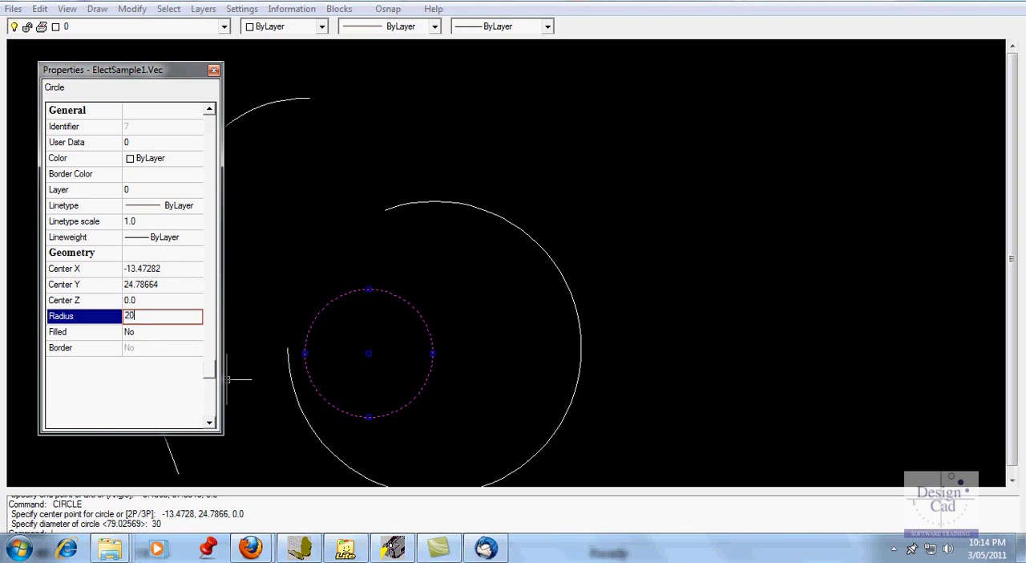
click(193, 273)
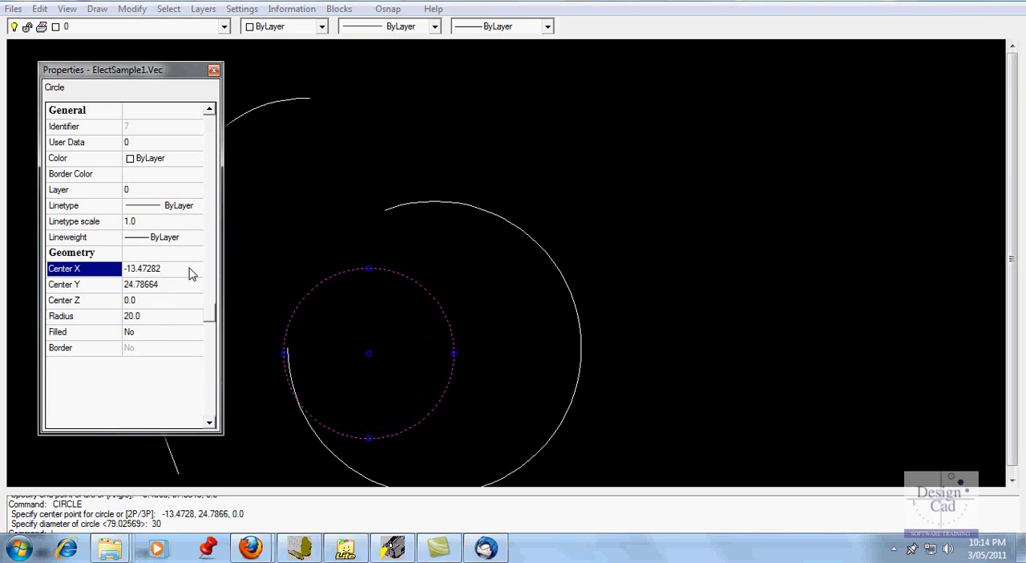
click(213, 70)
click(248, 167)
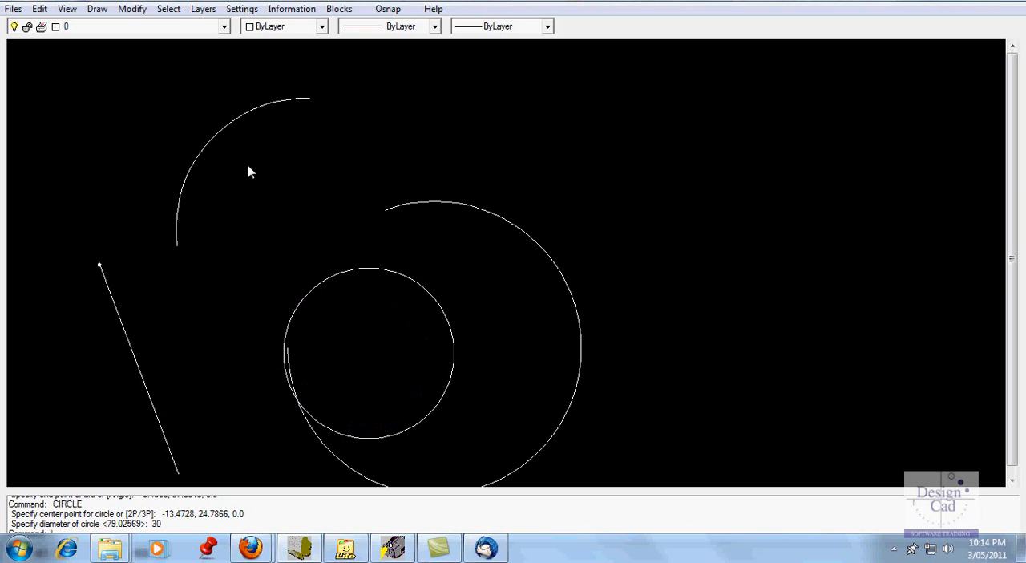
Draw a tilted ellipse centered at about (57.6, 79.0), with its first radius ending at (76.9, 59.7) and a second radius of about 14.3
click(101, 10)
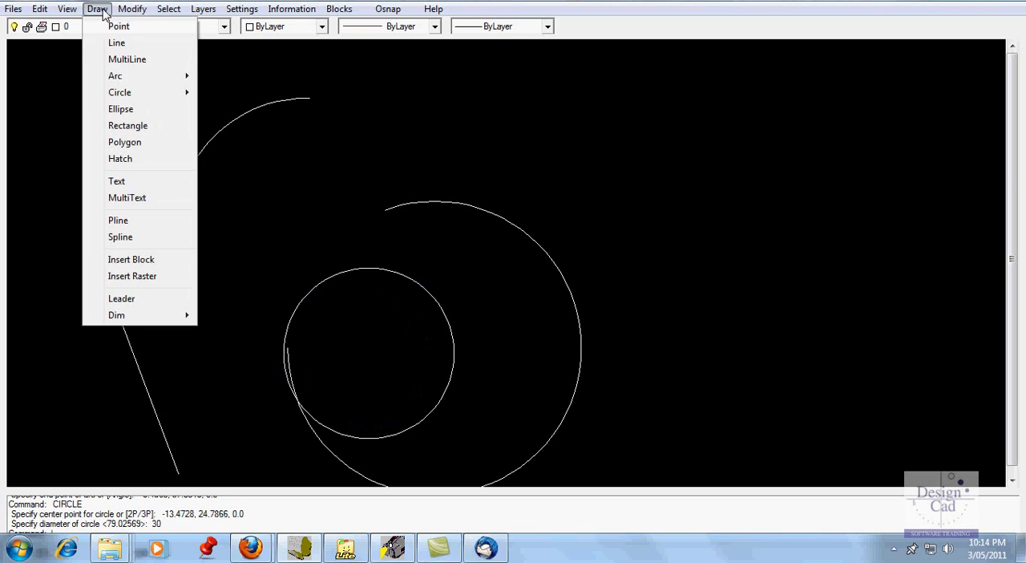
click(122, 110)
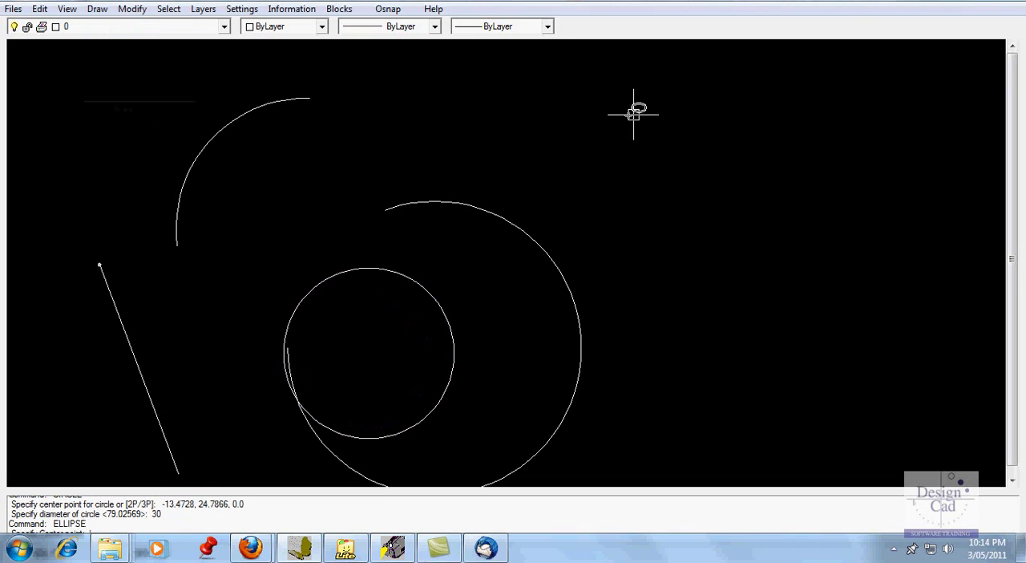
click(670, 114)
click(760, 194)
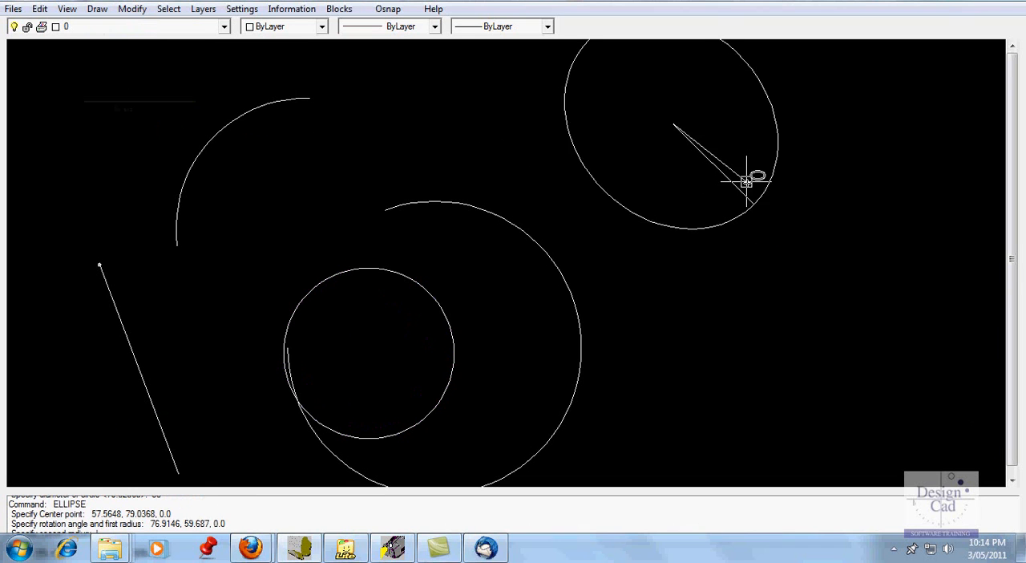
click(732, 143)
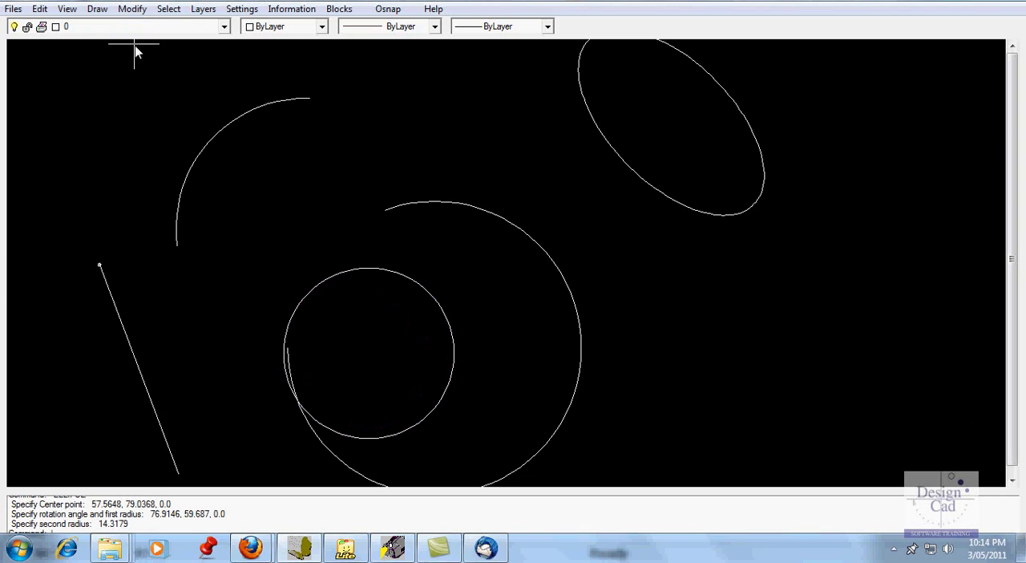
Draw a rectangle below the ellipse with opposite corners at about (53.3, 39.1) and (103.5, 8.9)
click(98, 10)
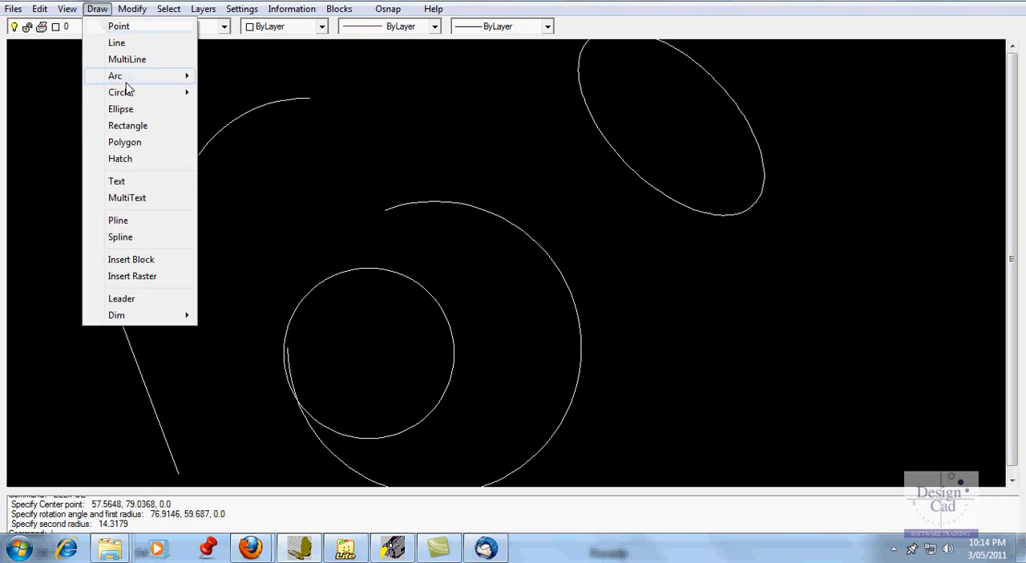
click(128, 125)
click(654, 292)
click(867, 420)
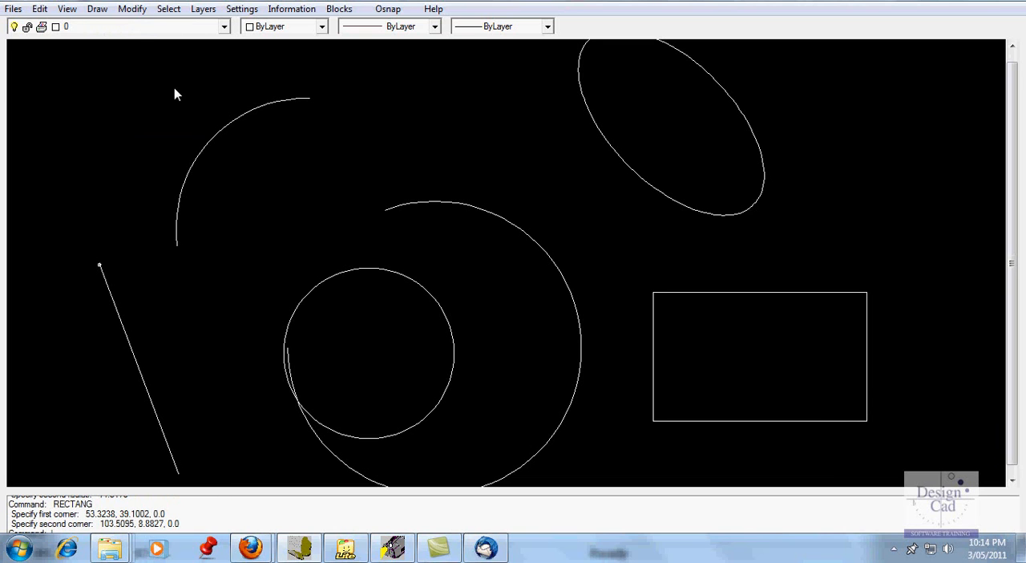
Draw a square from four connected 30-unit lines beside the ellipse, starting at about (82.5, 80.3) and running clockwise back to the start
click(100, 12)
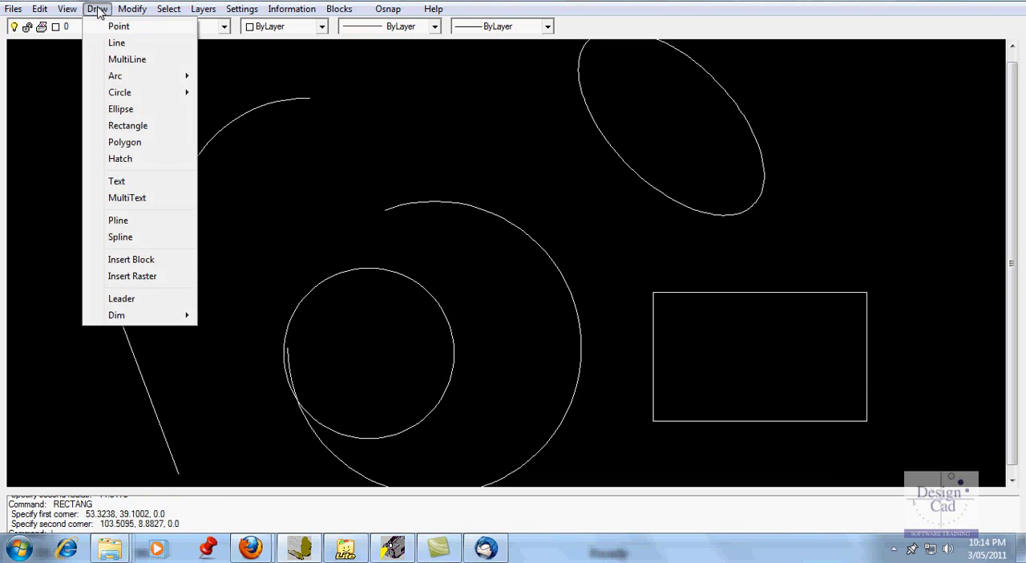
click(124, 43)
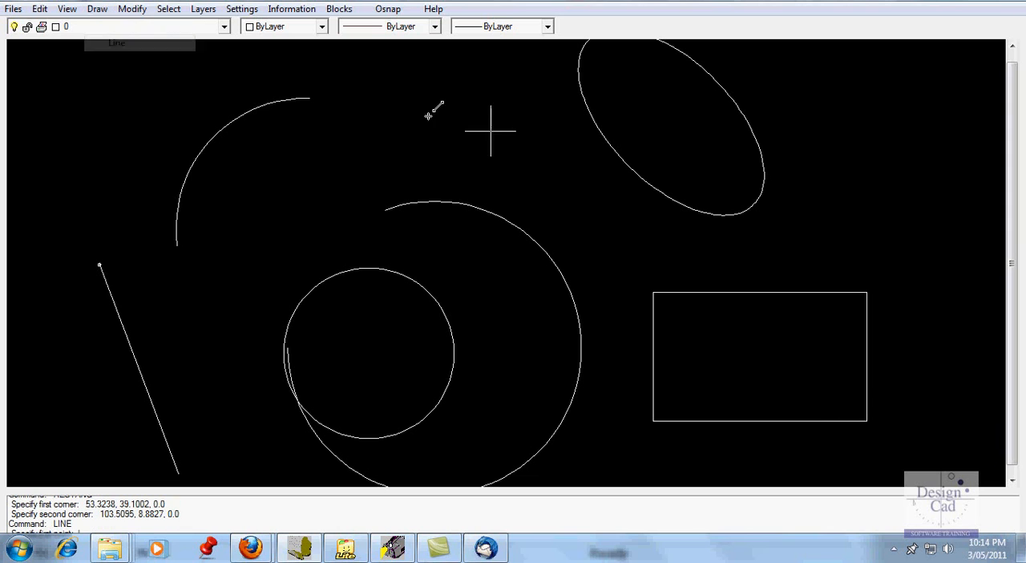
click(793, 112)
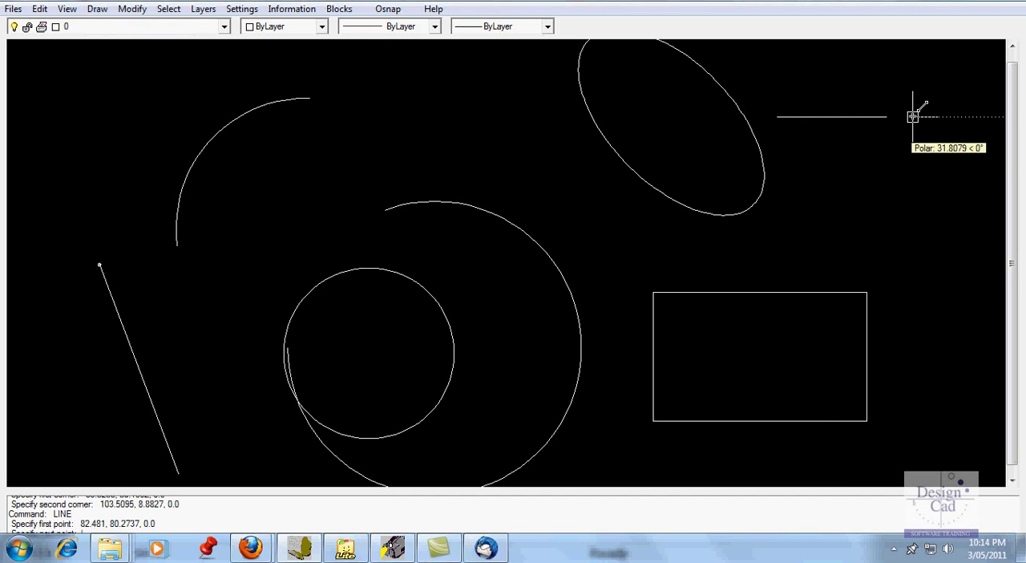
text(30)
key(Return)
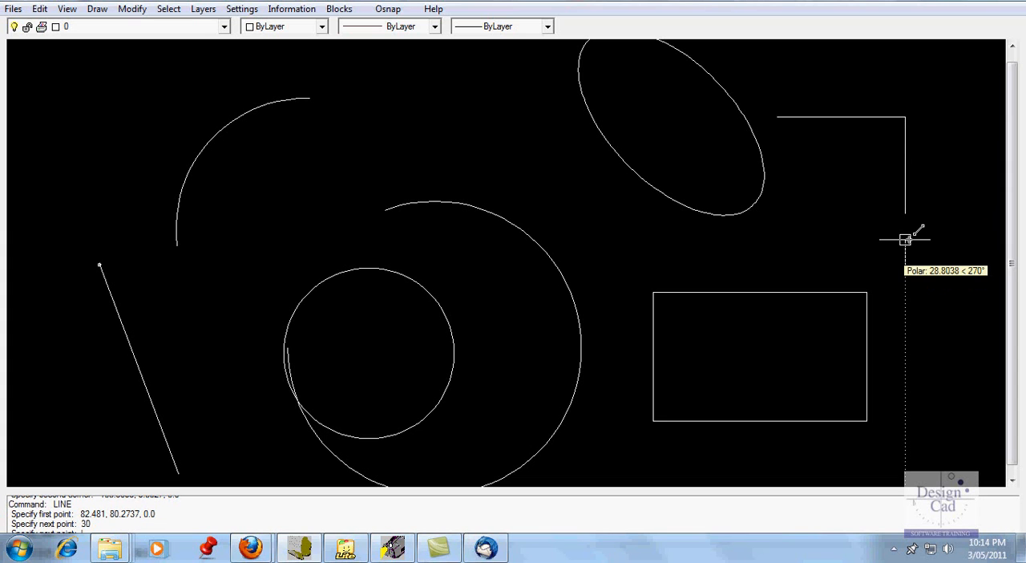
text(30)
key(Return)
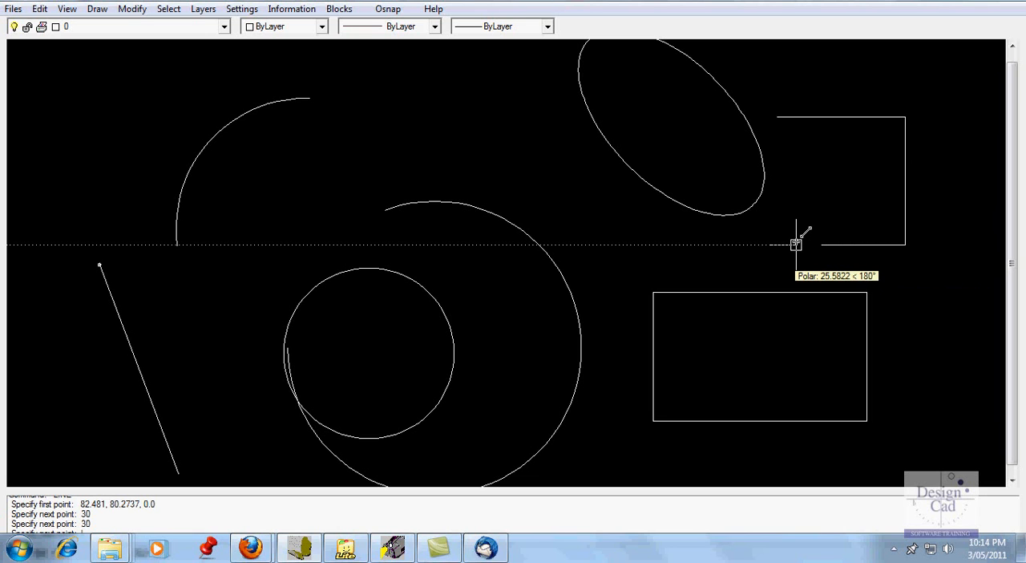
text(30)
key(Return)
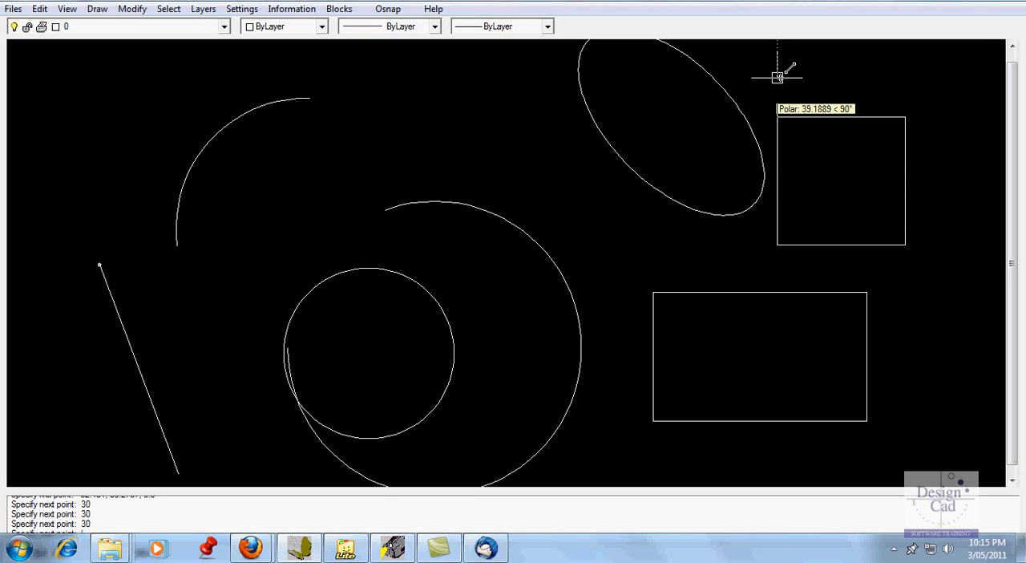
text(30)
key(Return)
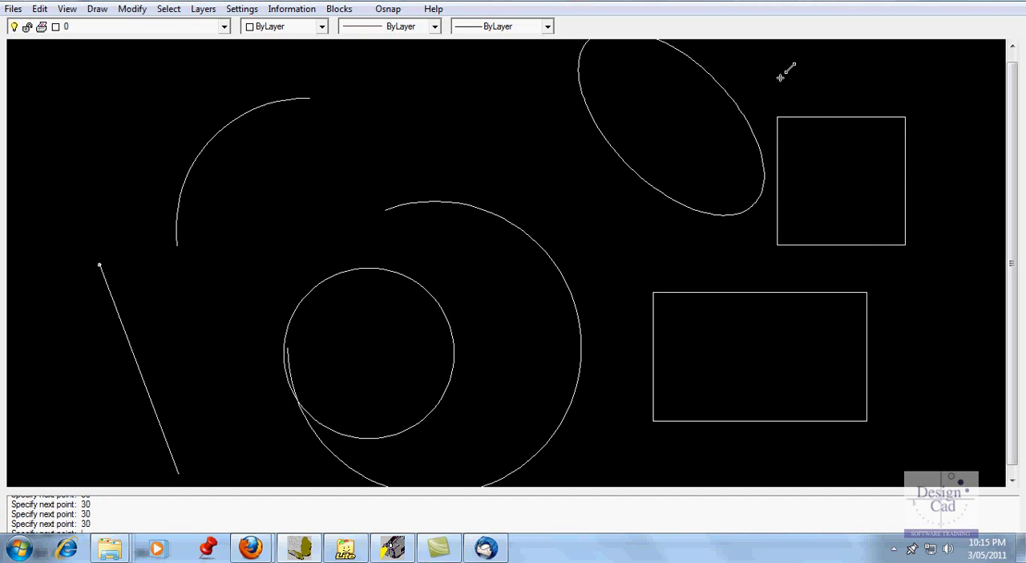
key(Return)
Place the text "TEXT LOCATION" above the large arc at about (-12.8, 69.8), with height 5 and the default rotation
click(100, 11)
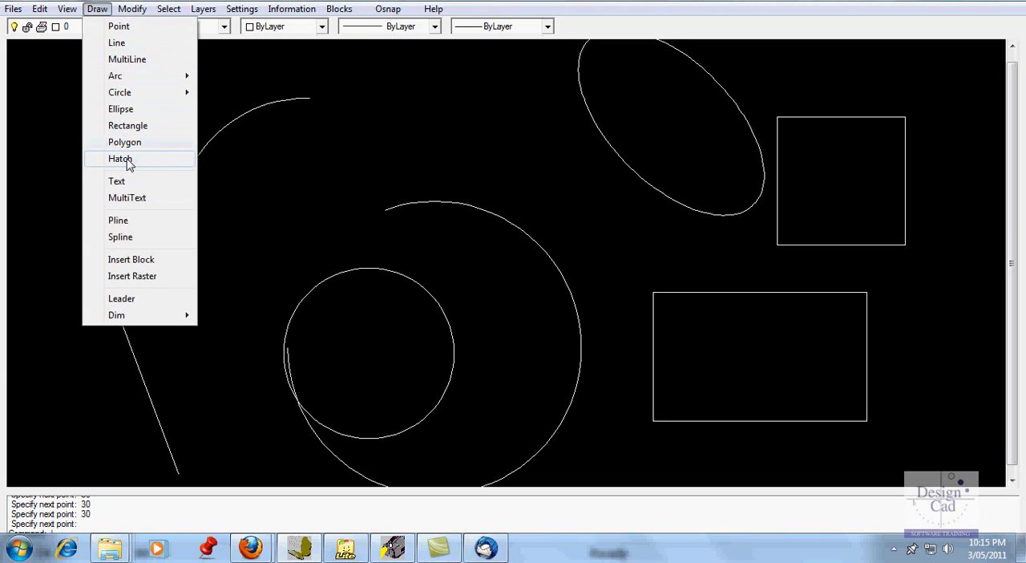
click(119, 183)
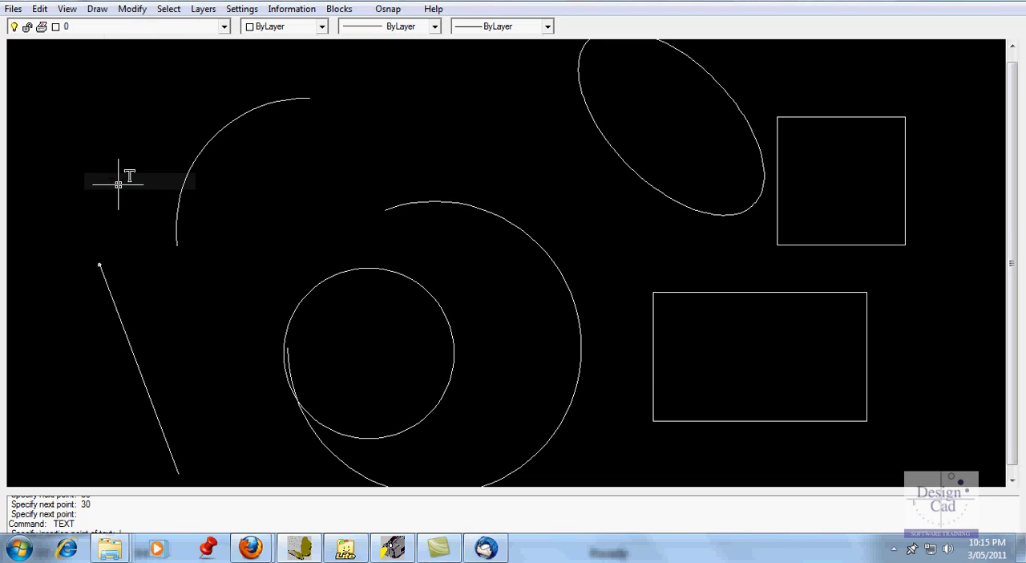
click(371, 161)
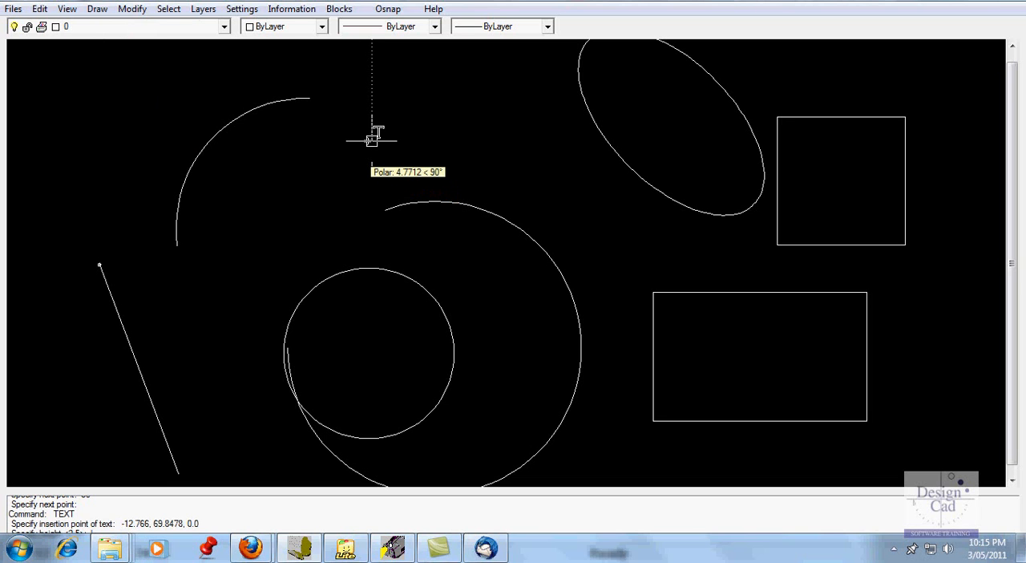
text(5)
key(Return)
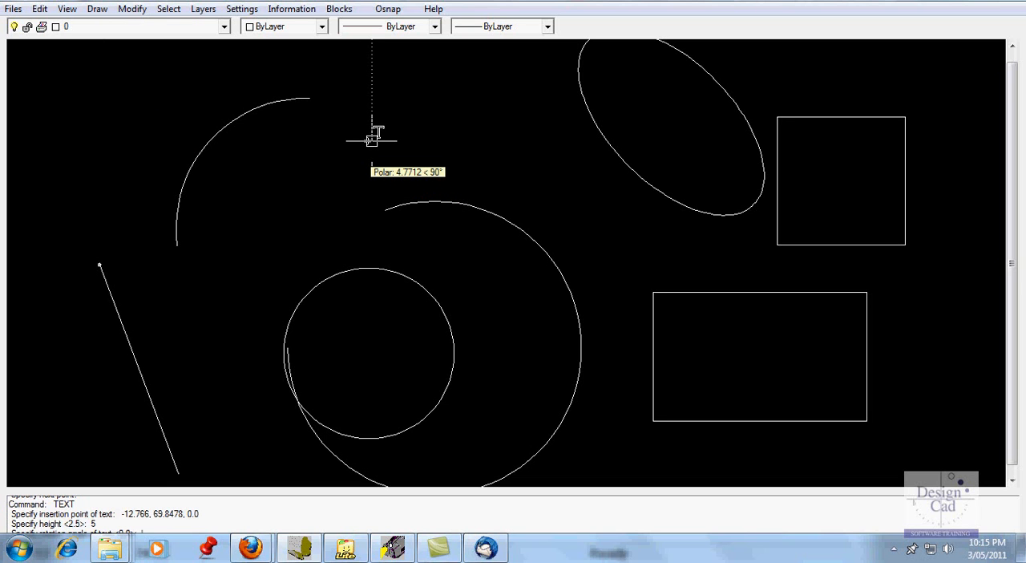
key(Return)
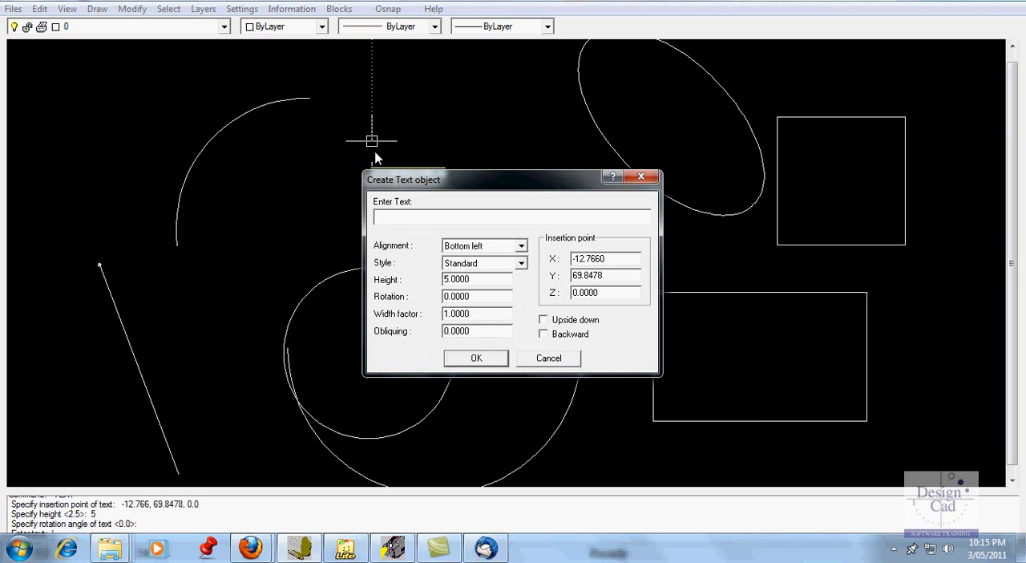
text(TEXT LOCATION)
click(486, 359)
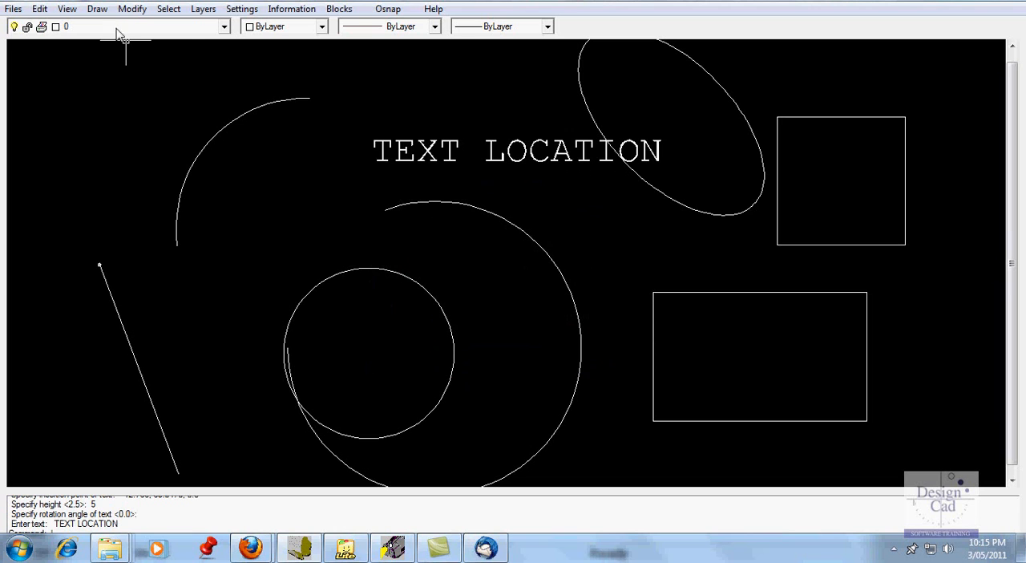
Insert the Arrow #1 standard block inside the large arc, between the circle and the arc's right side
click(101, 12)
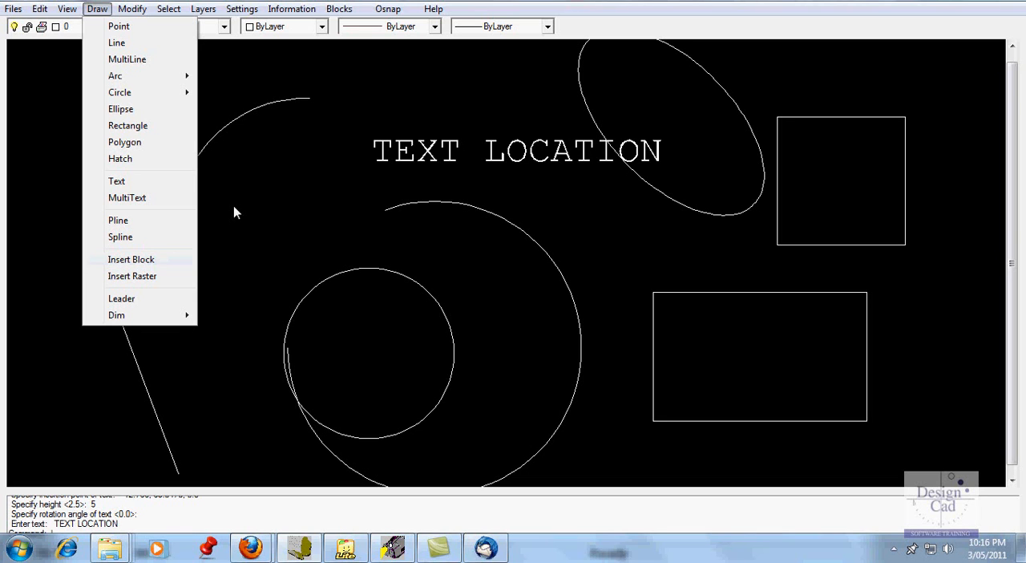
click(339, 11)
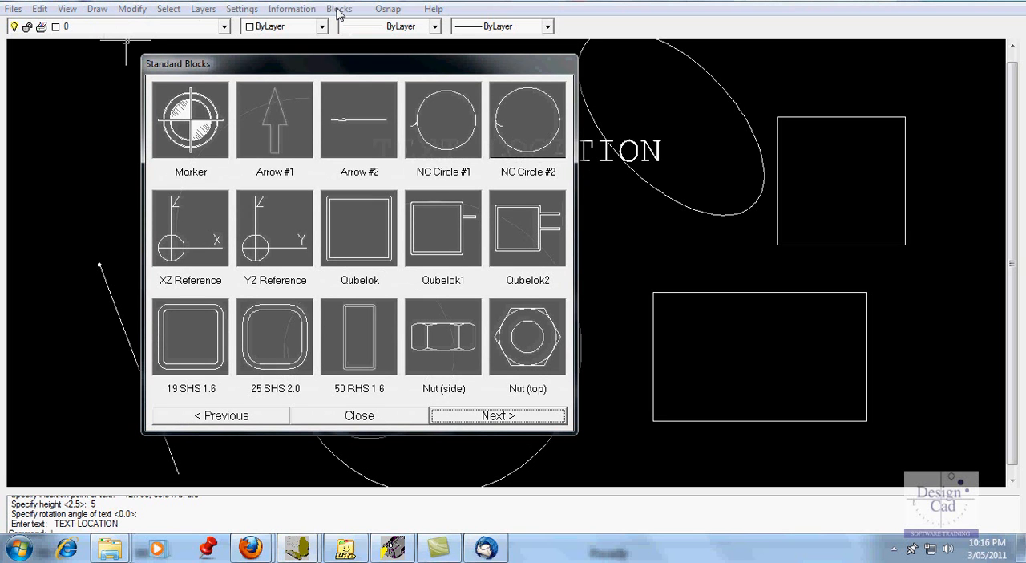
click(275, 137)
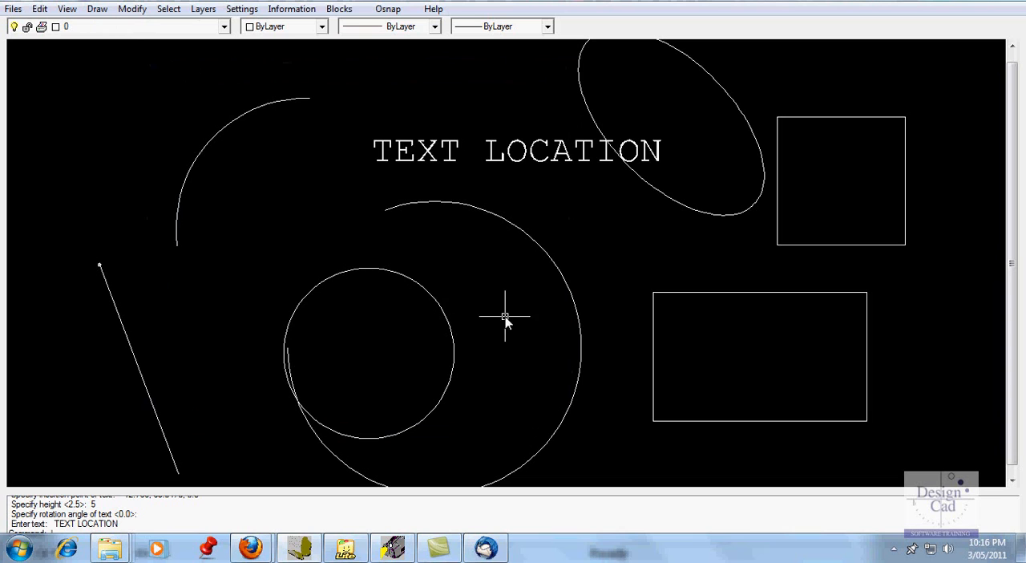
click(500, 346)
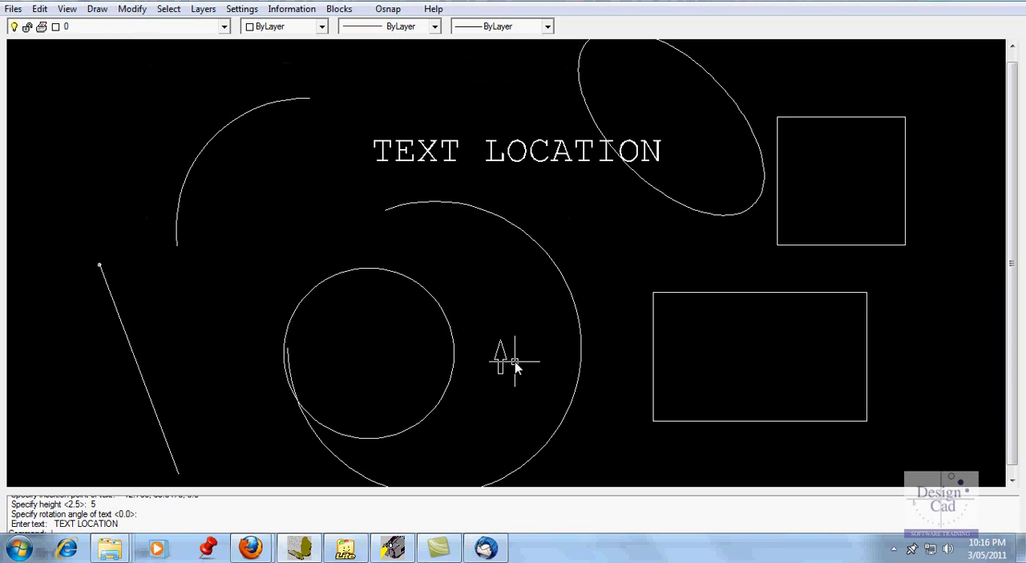
click(97, 9)
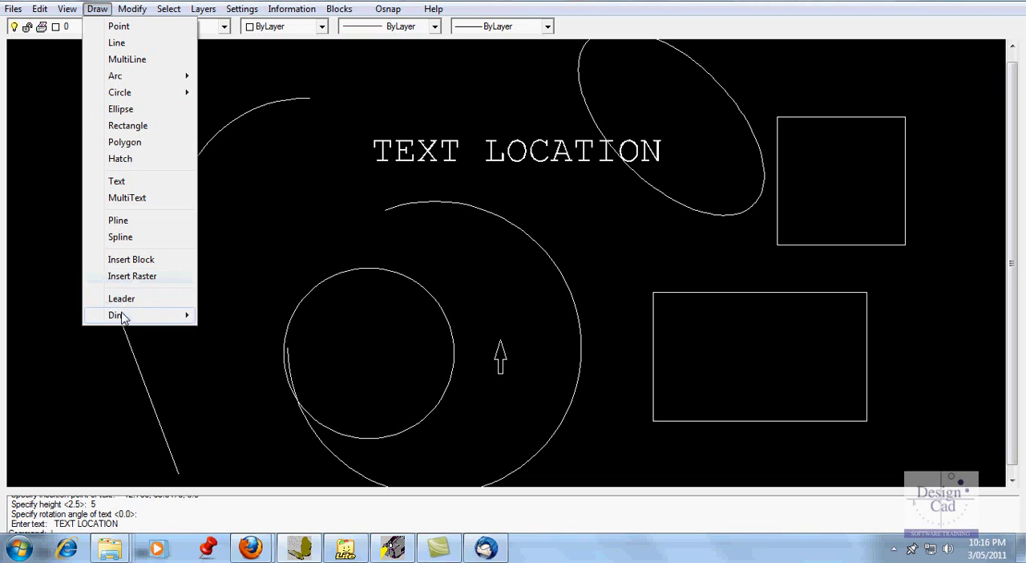
mouse_move(121, 316)
mouse_move(132, 15)
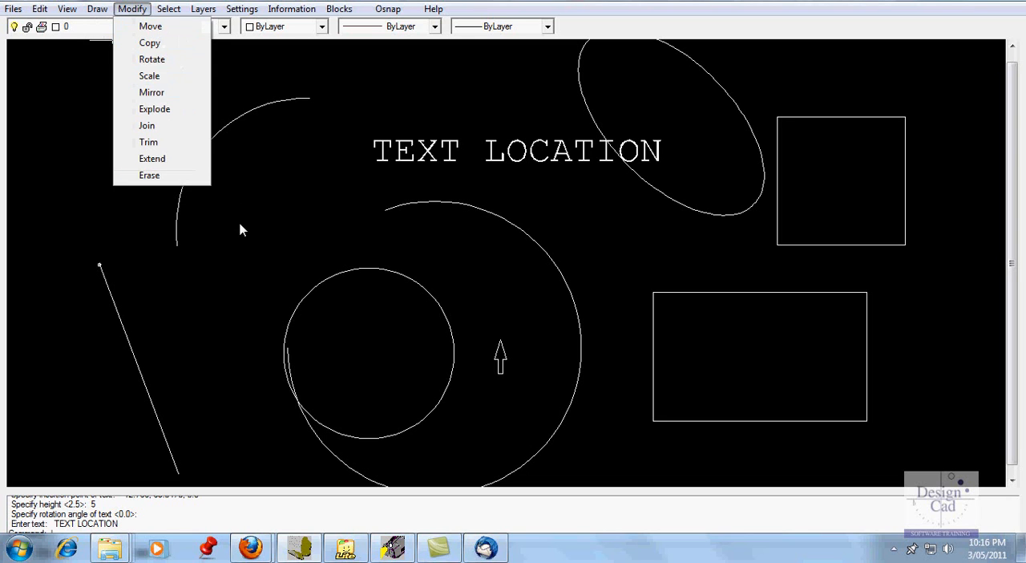
key(Escape)
right_click(230, 241)
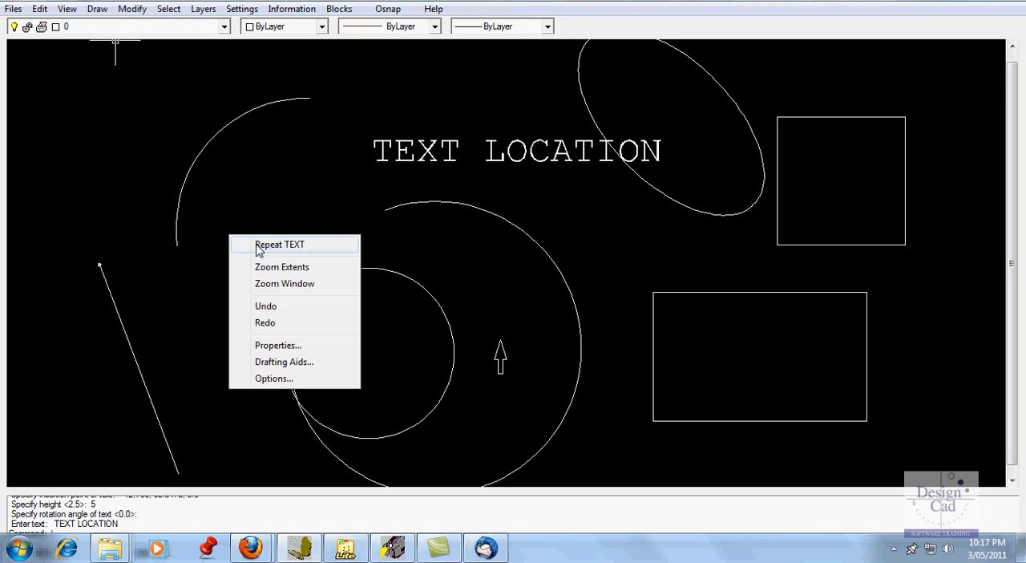
click(199, 232)
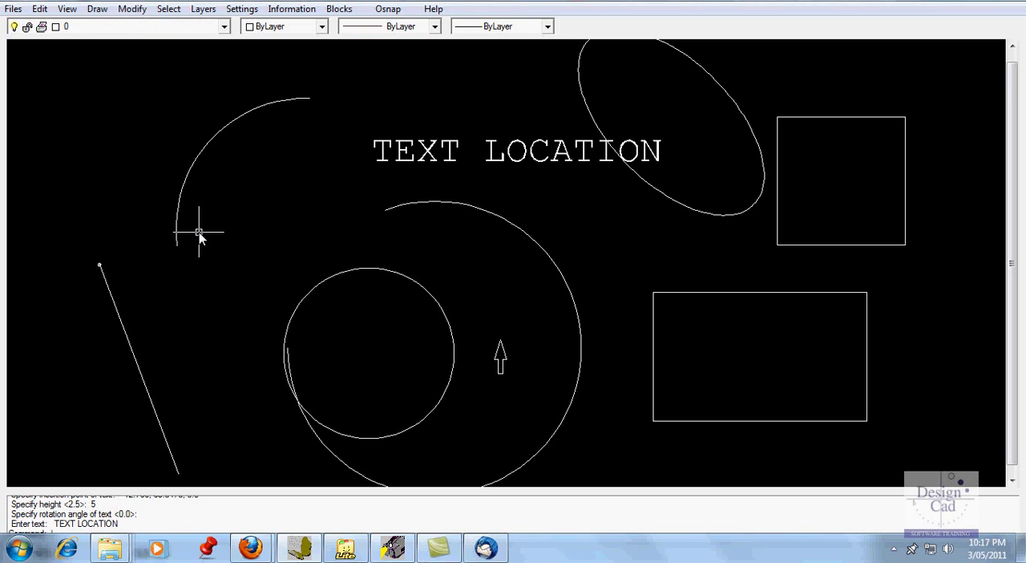